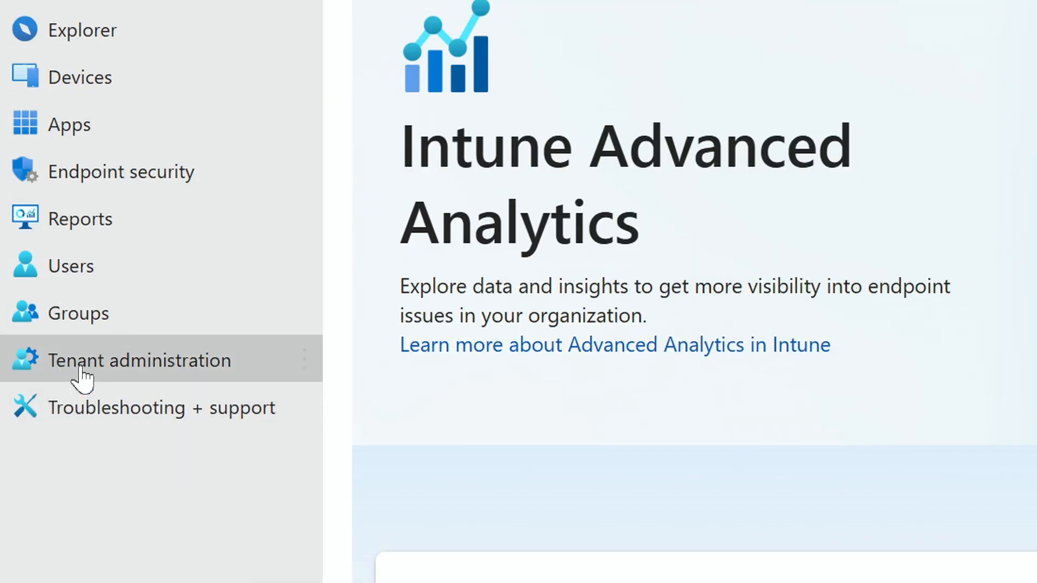
Open the East-US-CA-01 certification authority in the tenant's Cloud PKI settings and download its certificate
{"action": "left_click", "coordinate": [81, 370]}
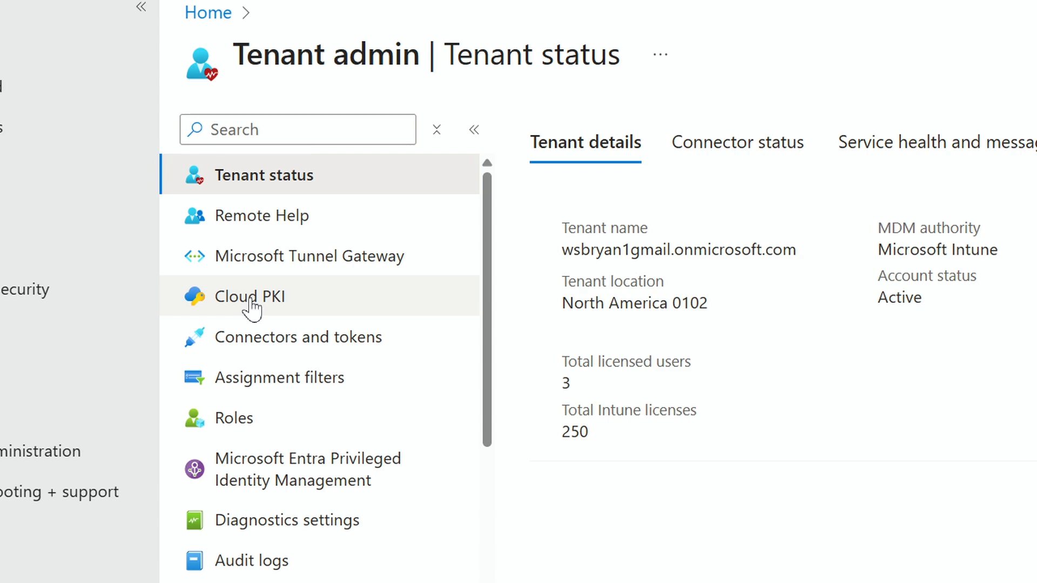
{"action": "left_click", "coordinate": [252, 306]}
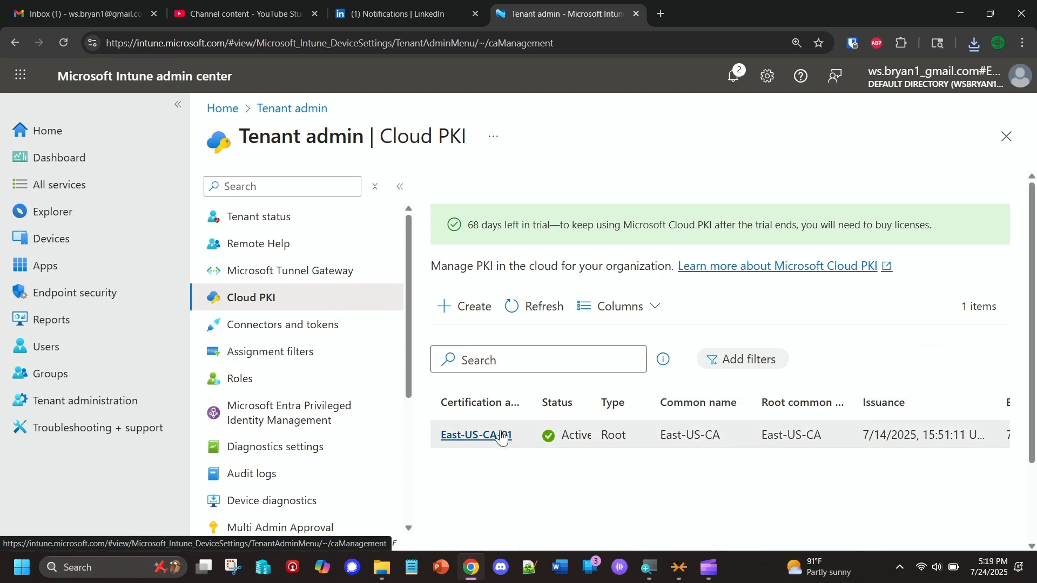
{"action": "left_click", "coordinate": [475, 439]}
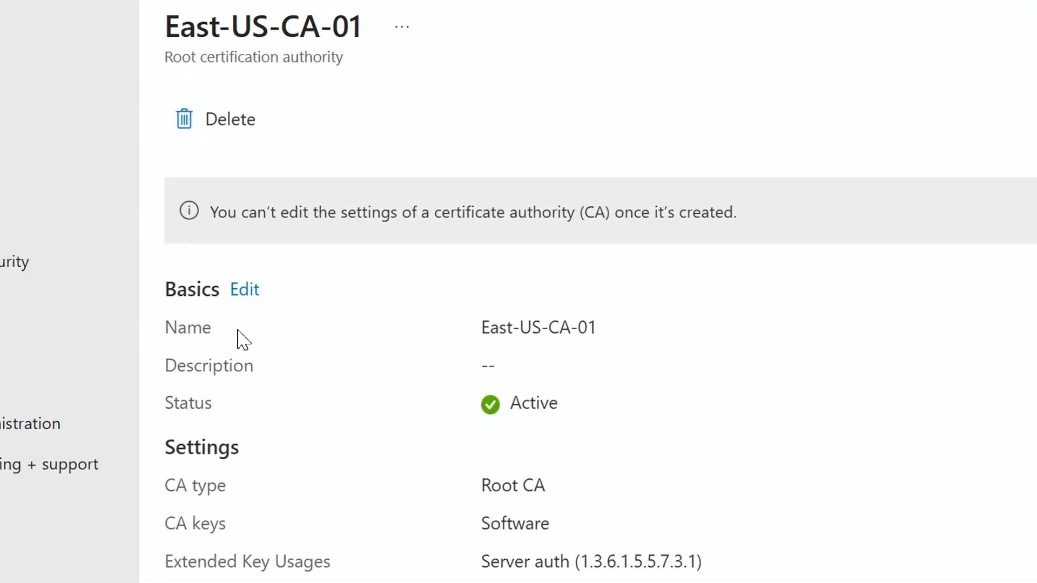
{"action": "scroll", "coordinate": [255, 344], "scroll_direction": "down", "scroll_amount": 3}
{"action": "scroll", "coordinate": [241, 340], "scroll_direction": "down", "scroll_amount": 3}
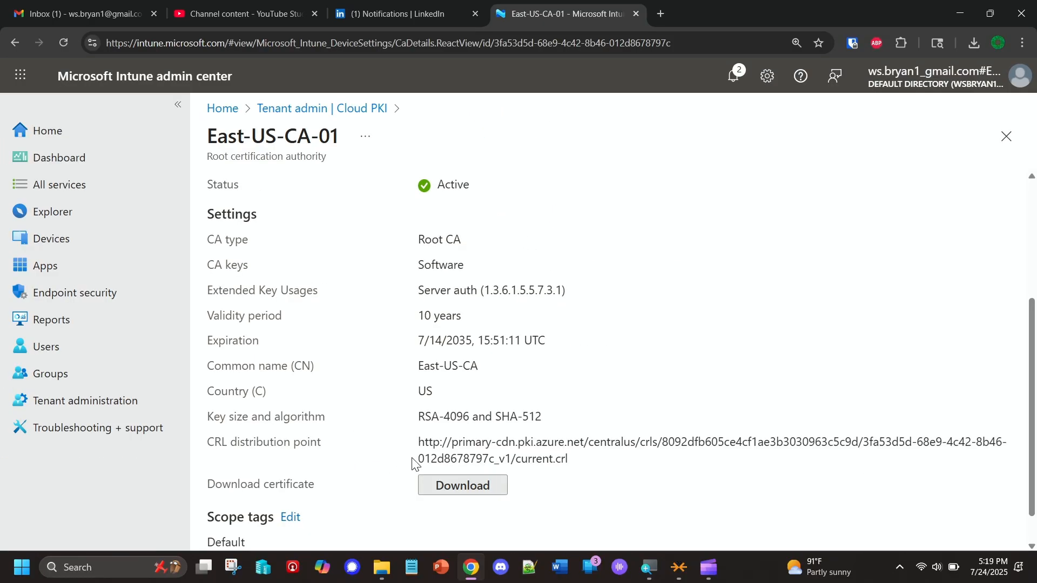
{"action": "left_click", "coordinate": [463, 486]}
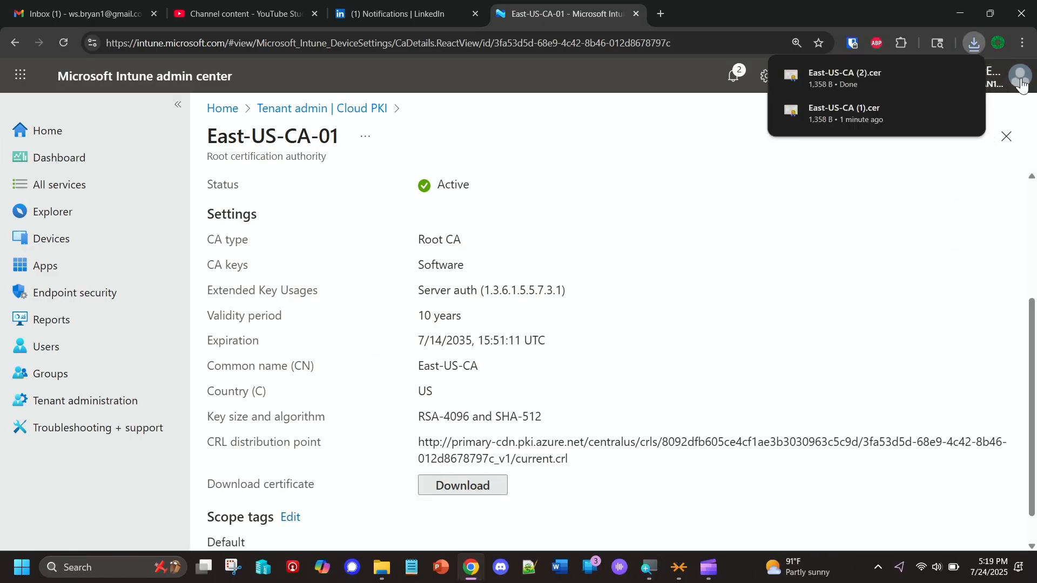
Open the downloaded East-US-CA certificate, examine its general information, details and certification path, and close it
{"action": "left_click", "coordinate": [845, 78]}
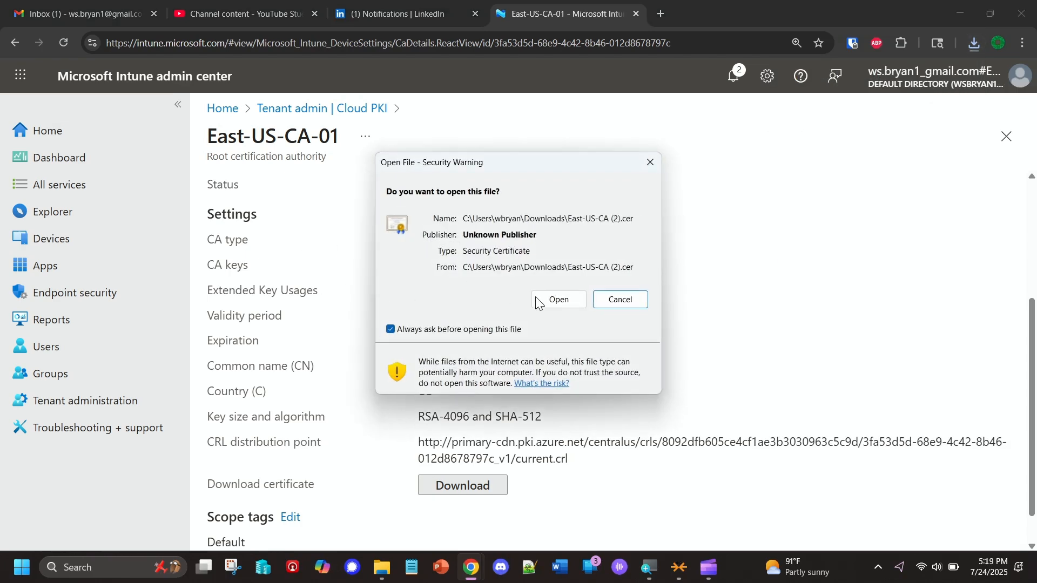
{"action": "left_click", "coordinate": [536, 301]}
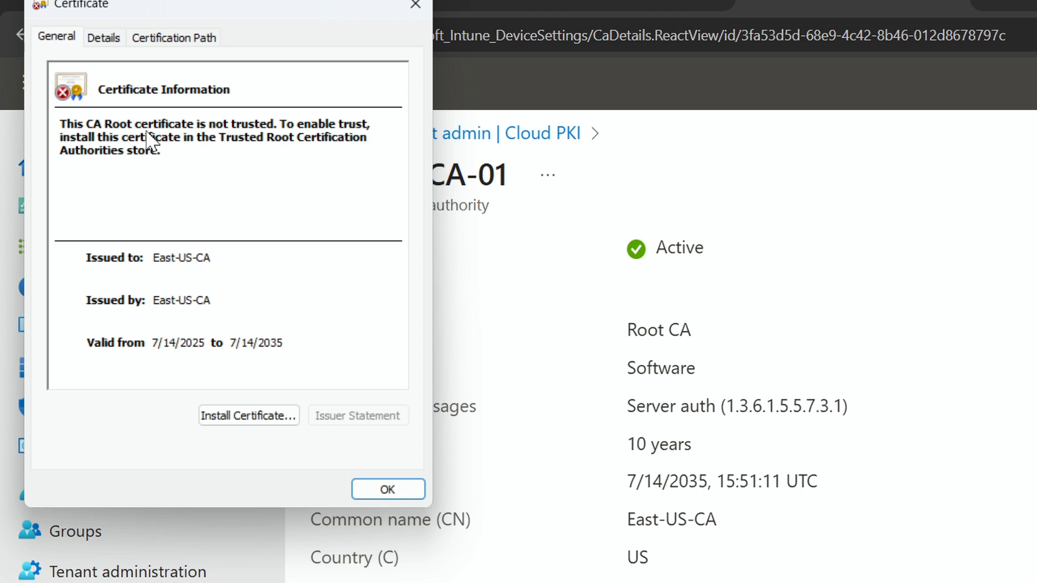
{"action": "left_click", "coordinate": [101, 37]}
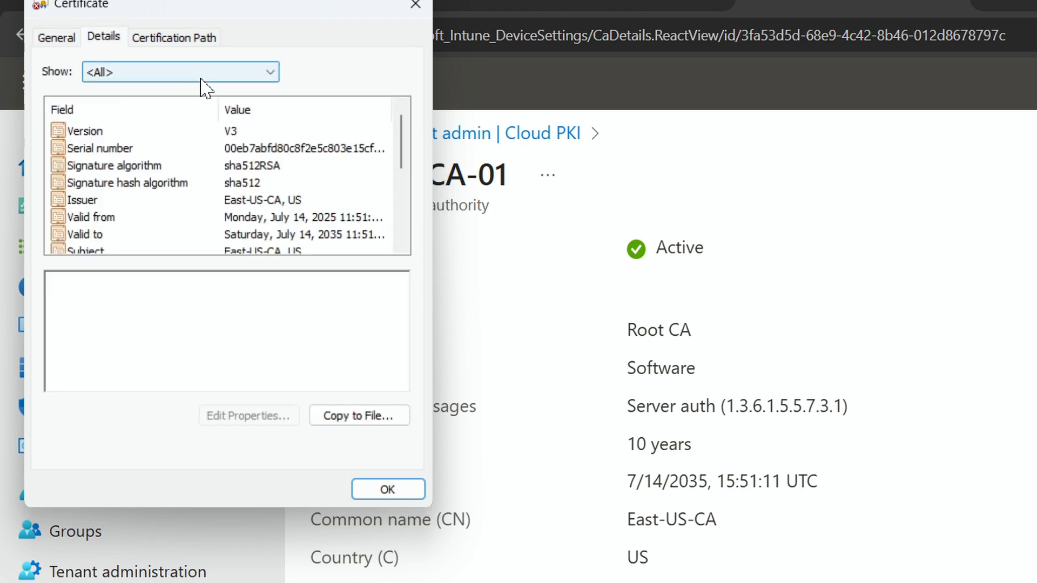
{"action": "left_click", "coordinate": [186, 37]}
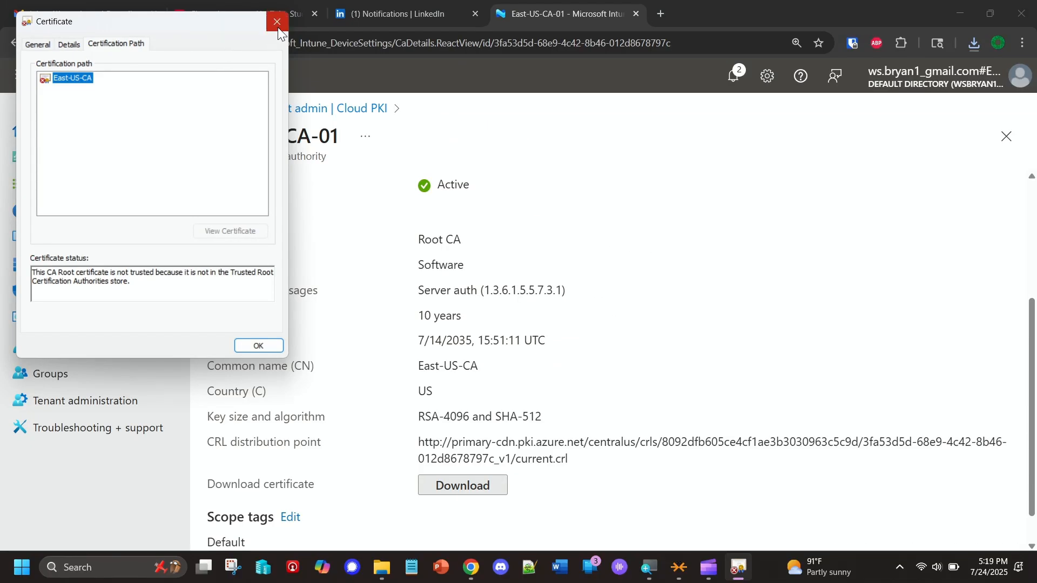
{"action": "left_click", "coordinate": [277, 23]}
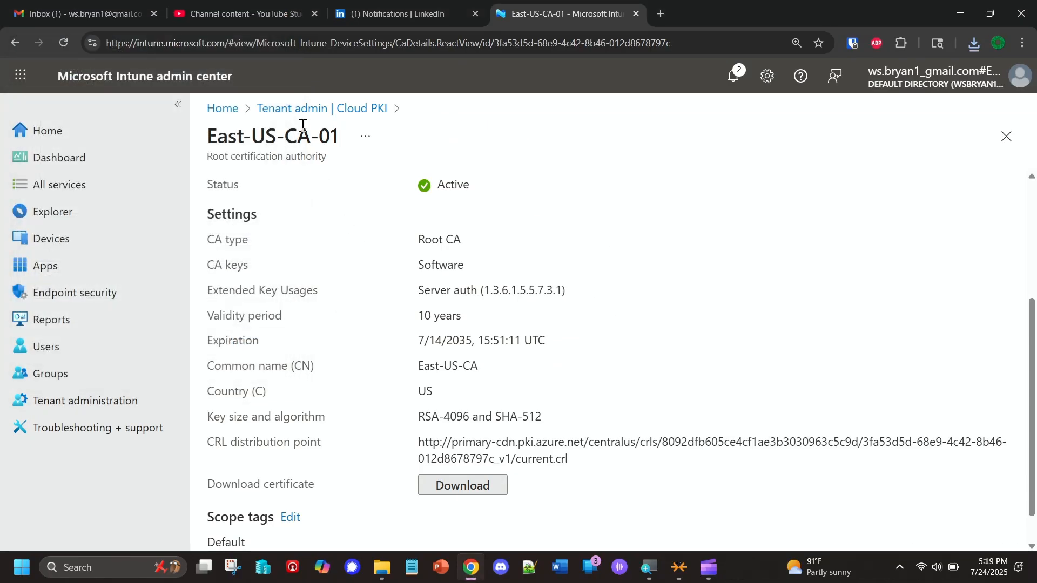
Start creating a new Cloud PKI certification authority named Southeast-US-Cloud-PKI-01 and continue to its configuration settings
{"action": "left_click", "coordinate": [351, 110]}
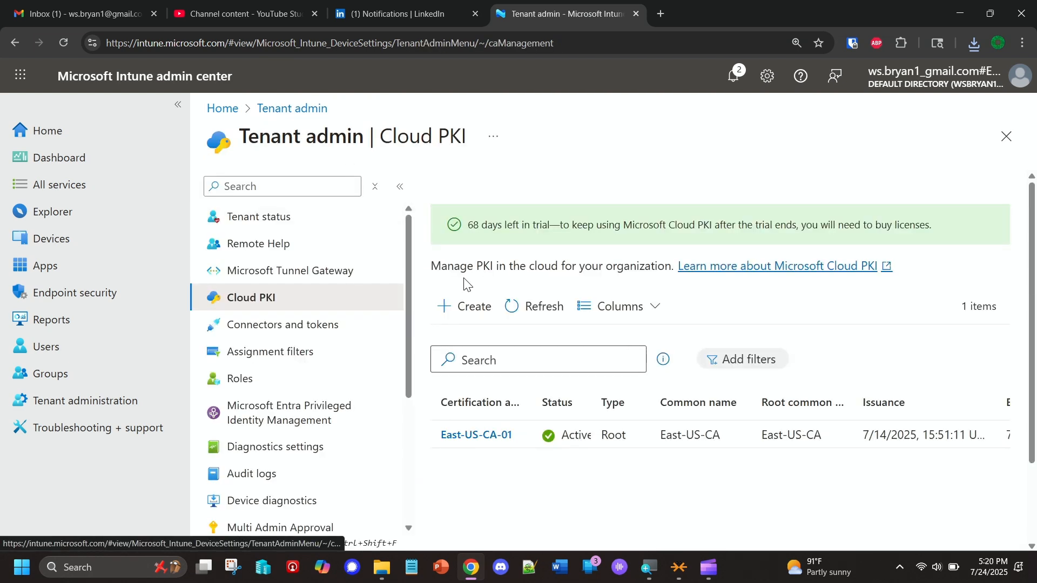
{"action": "left_click", "coordinate": [467, 306]}
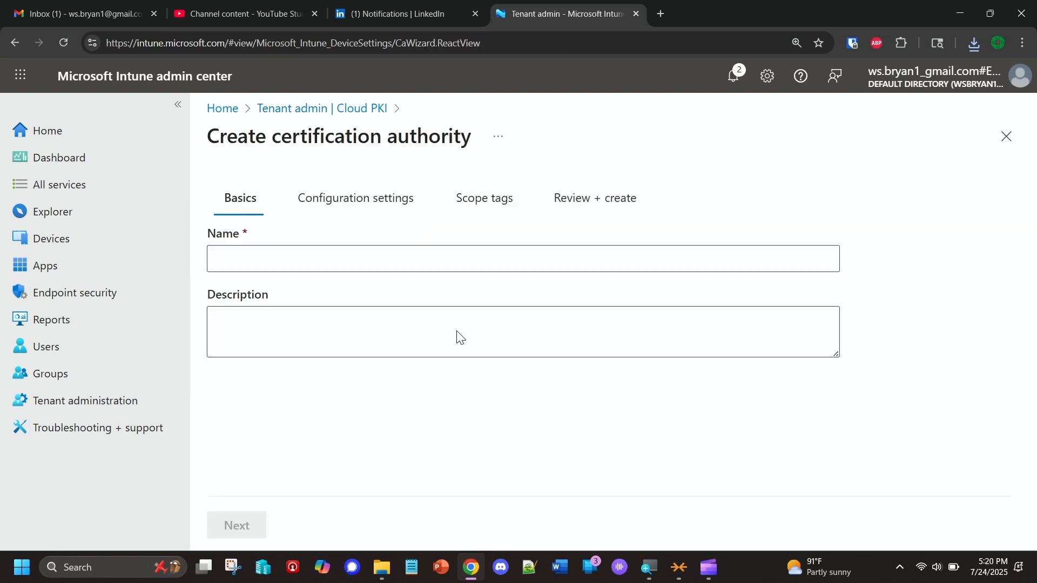
{"action": "left_click", "coordinate": [256, 261]}
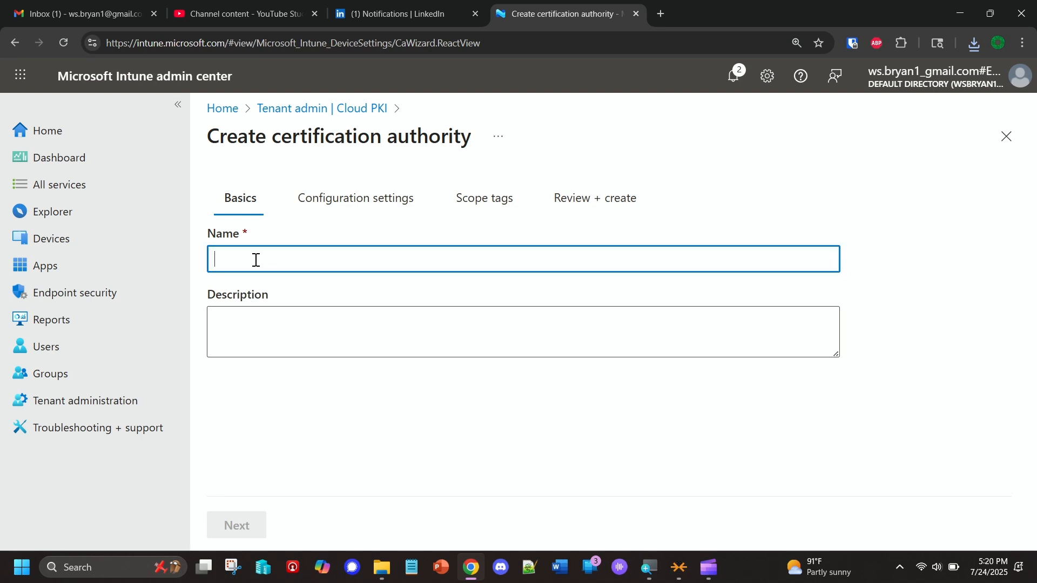
{"action": "type", "text": "Southeast-US-Cloud-PKI-01"}
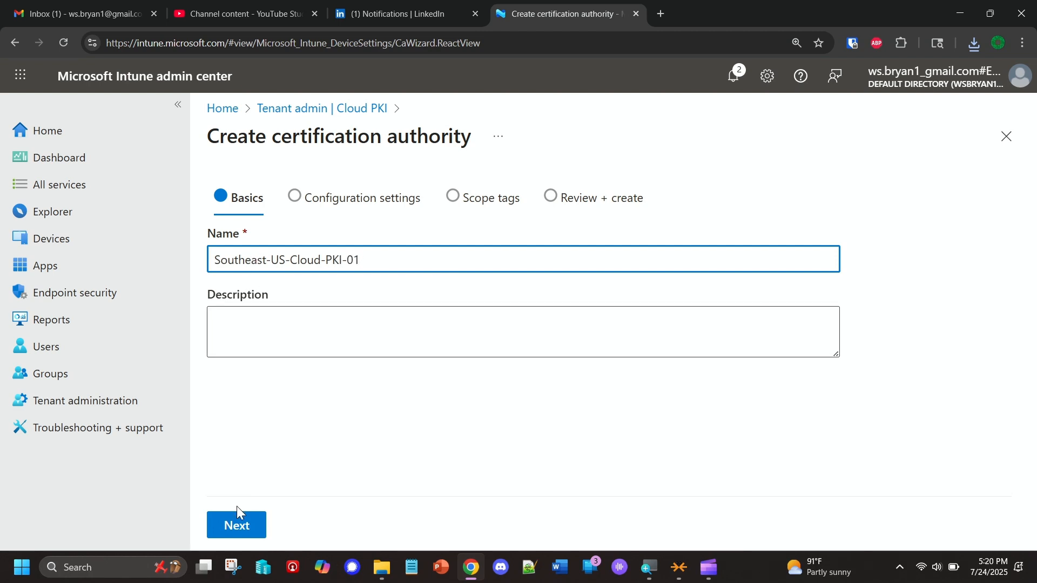
{"action": "left_click", "coordinate": [236, 524]}
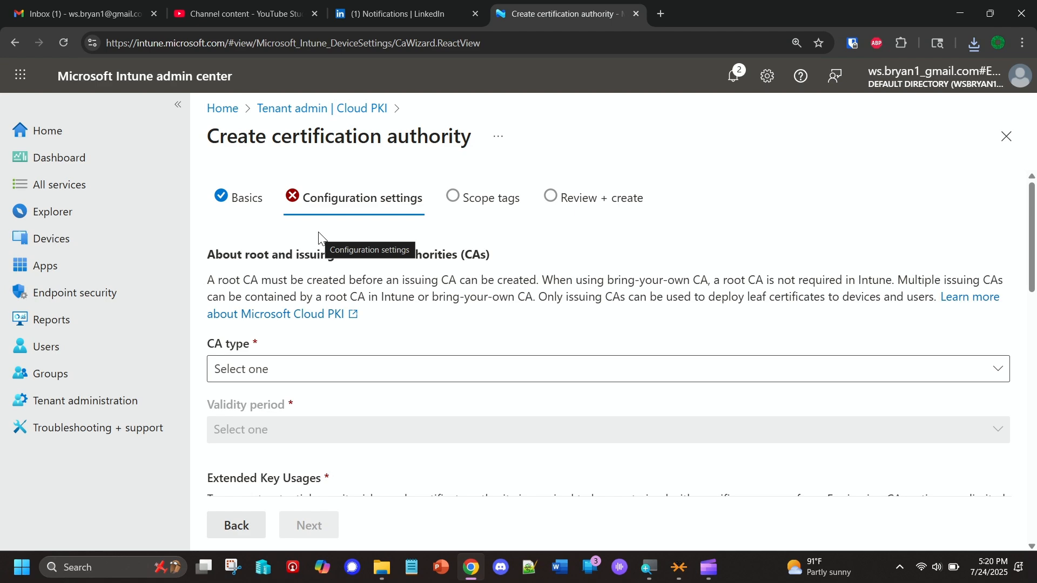
Set the CA type to Root CA with a validity period of 10 years
{"action": "left_click", "coordinate": [342, 371]}
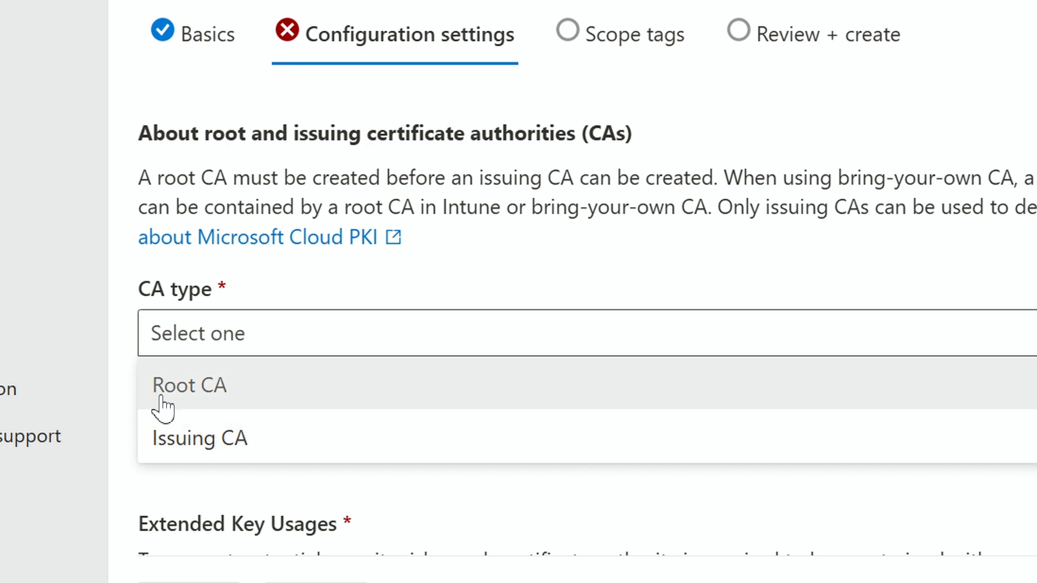
{"action": "left_click", "coordinate": [163, 406]}
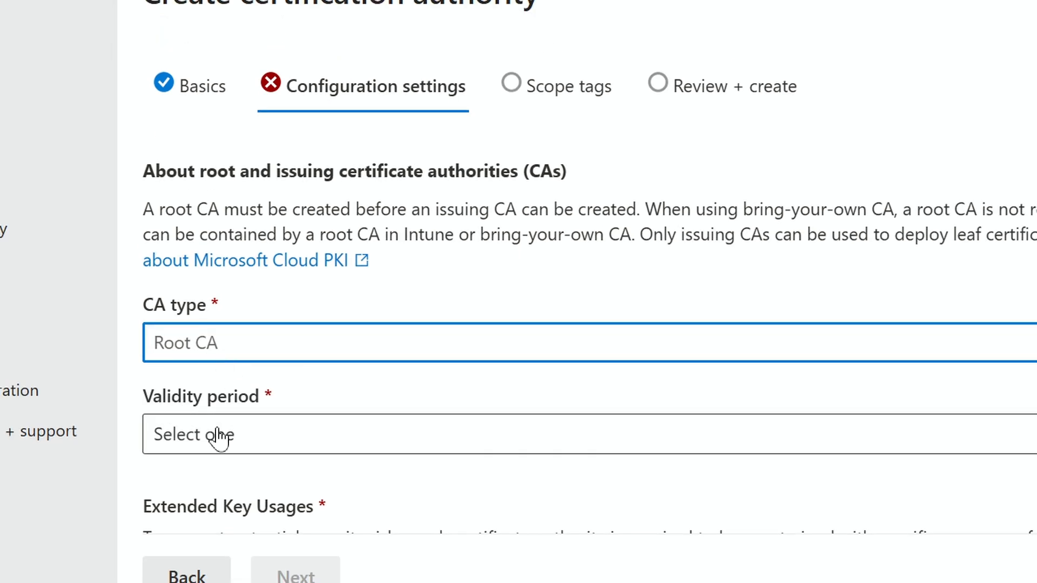
{"action": "left_click", "coordinate": [218, 438]}
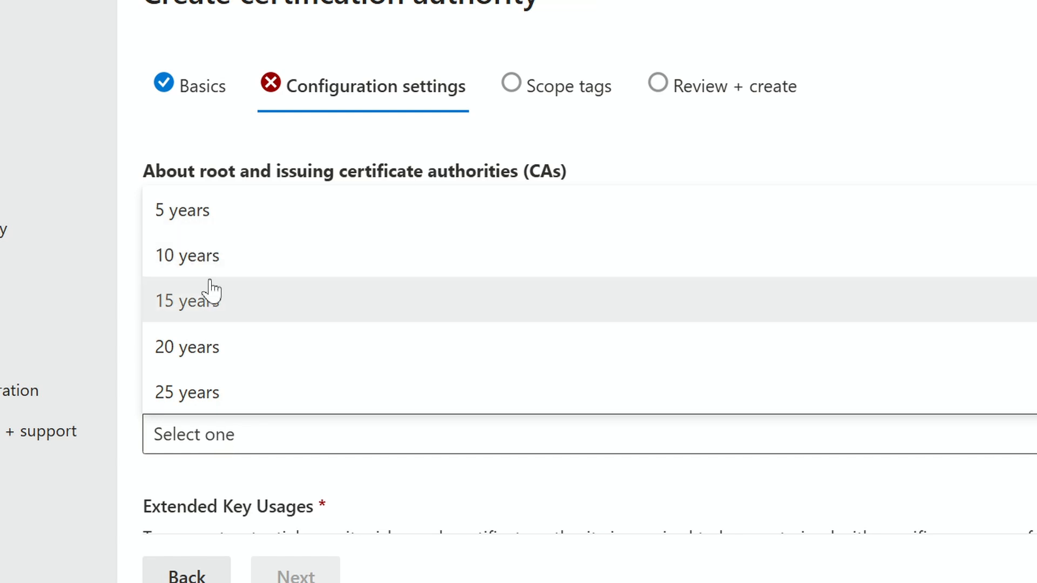
{"action": "left_click", "coordinate": [212, 268]}
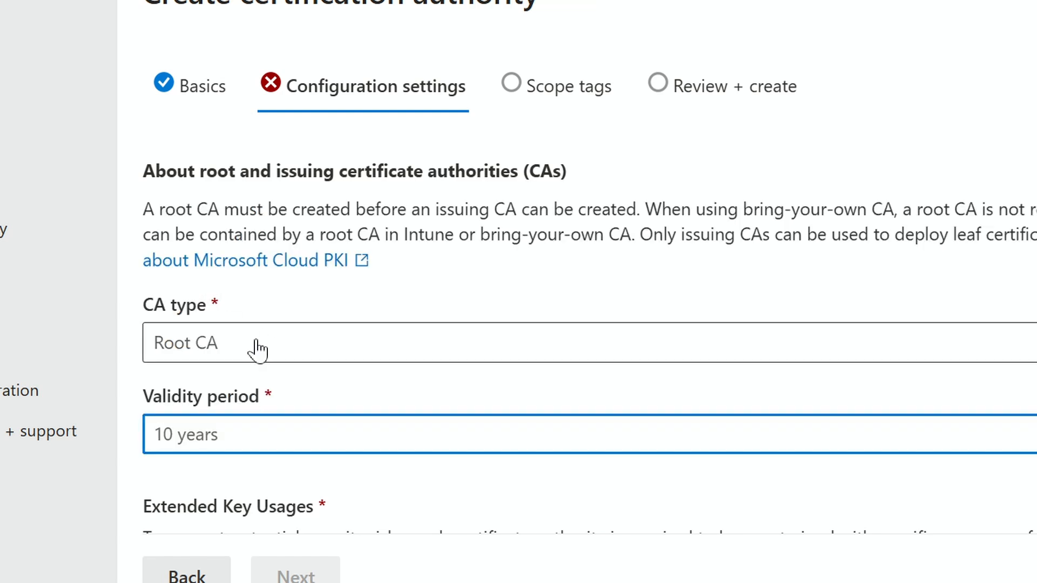
Add Email protection as the certification authority's extended key usage
{"action": "scroll", "coordinate": [276, 481], "scroll_direction": "down", "scroll_amount": 6}
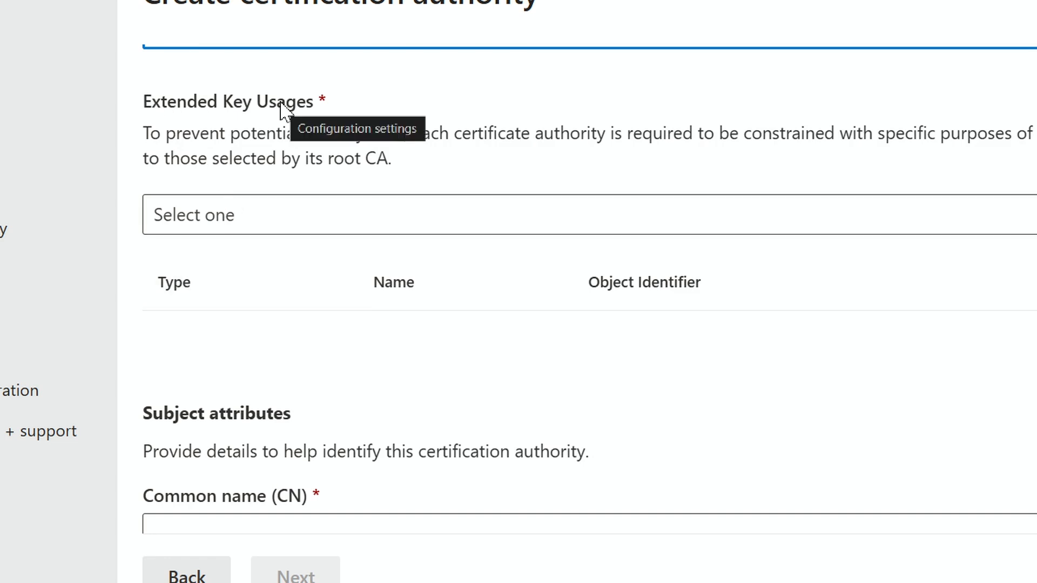
{"action": "left_click", "coordinate": [273, 218]}
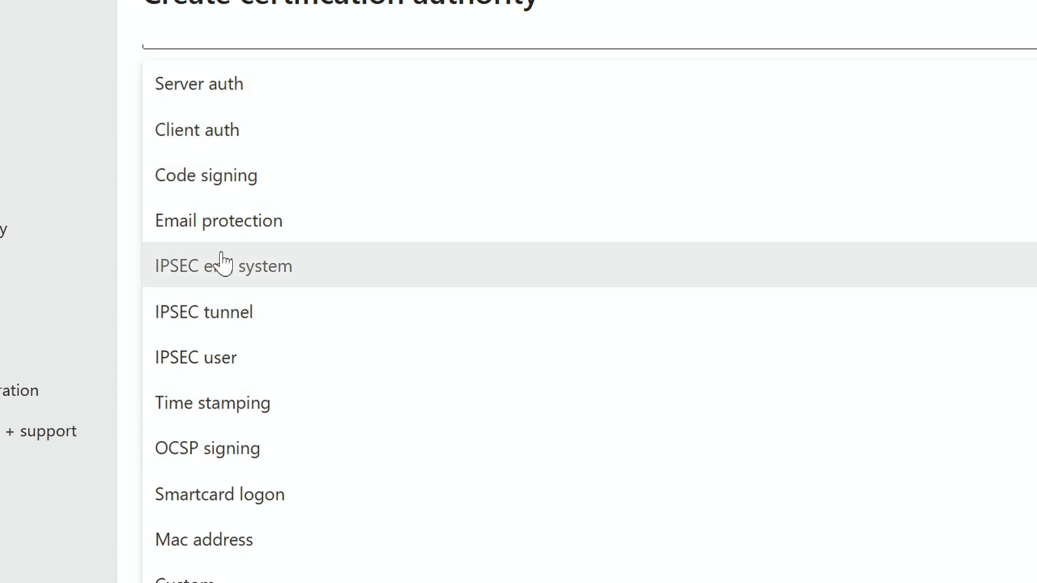
{"action": "left_click", "coordinate": [209, 227]}
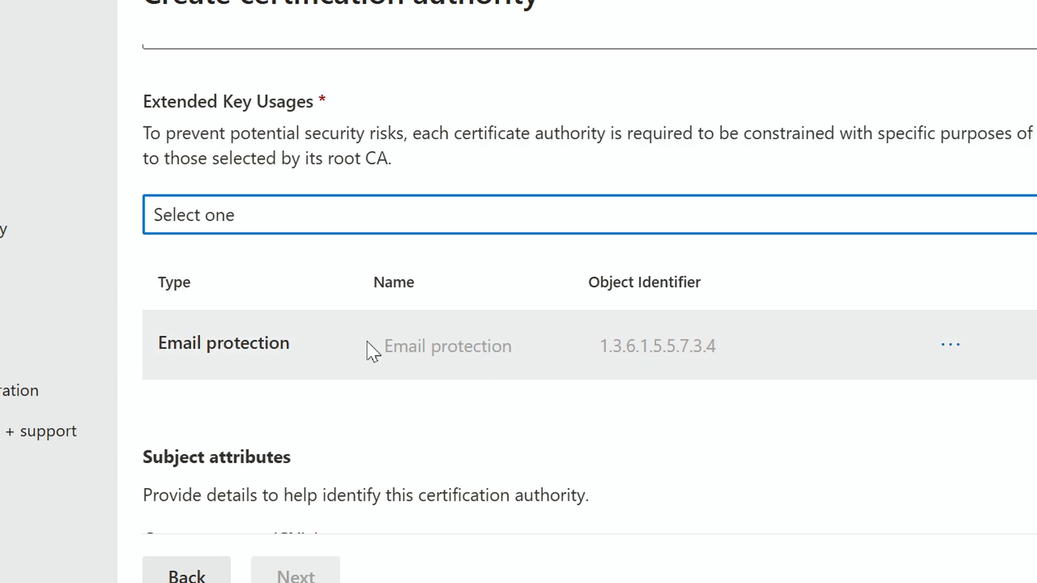
Enter SouthEast-US-PKI-1 as the common name in the certification authority's subject attributes
{"action": "scroll", "coordinate": [363, 348], "scroll_direction": "down", "scroll_amount": 5}
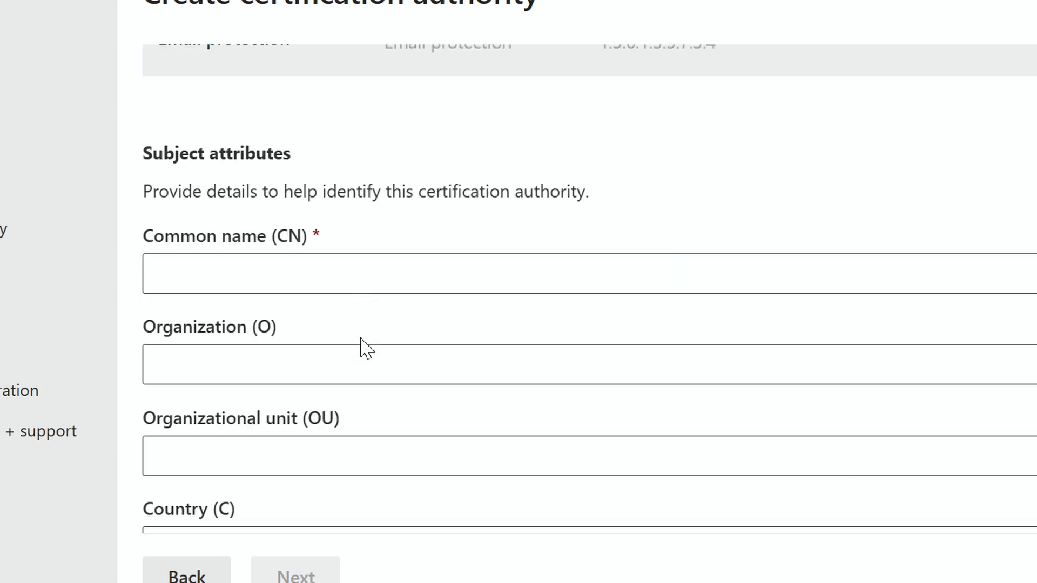
{"action": "left_click", "coordinate": [243, 283]}
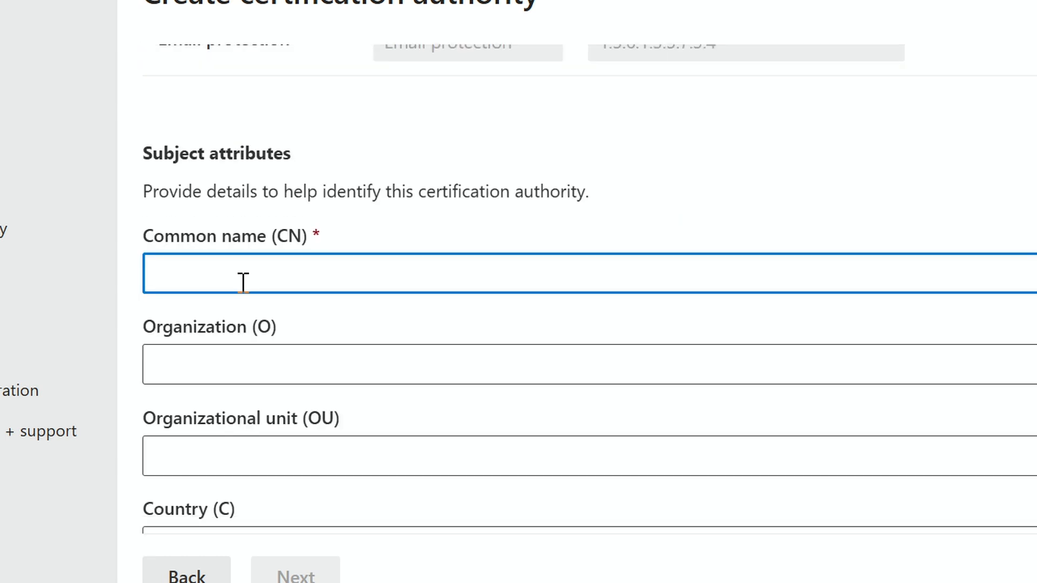
{"action": "type", "text": "S"}
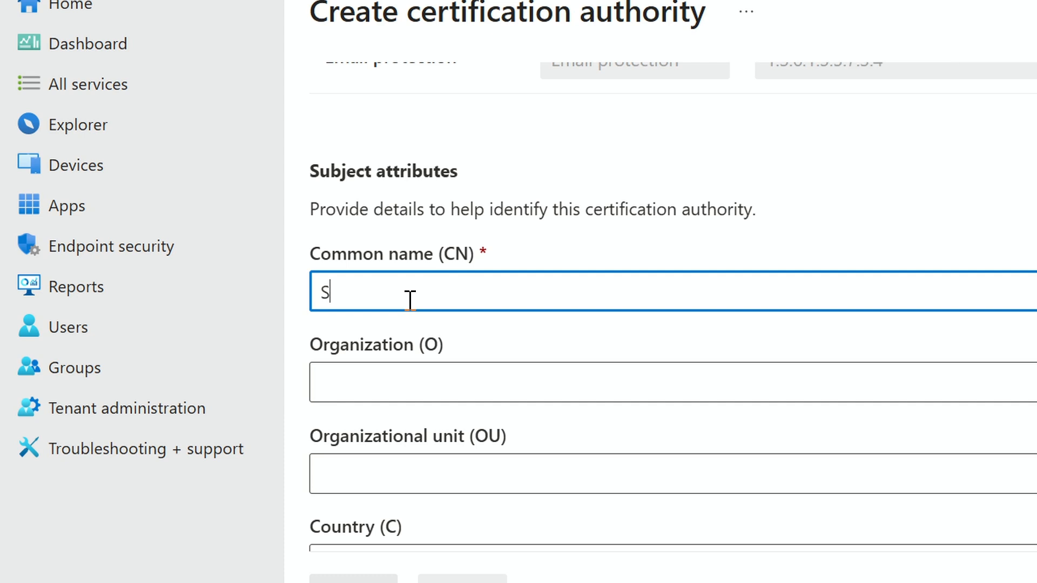
{"action": "type", "text": "outhEast-"}
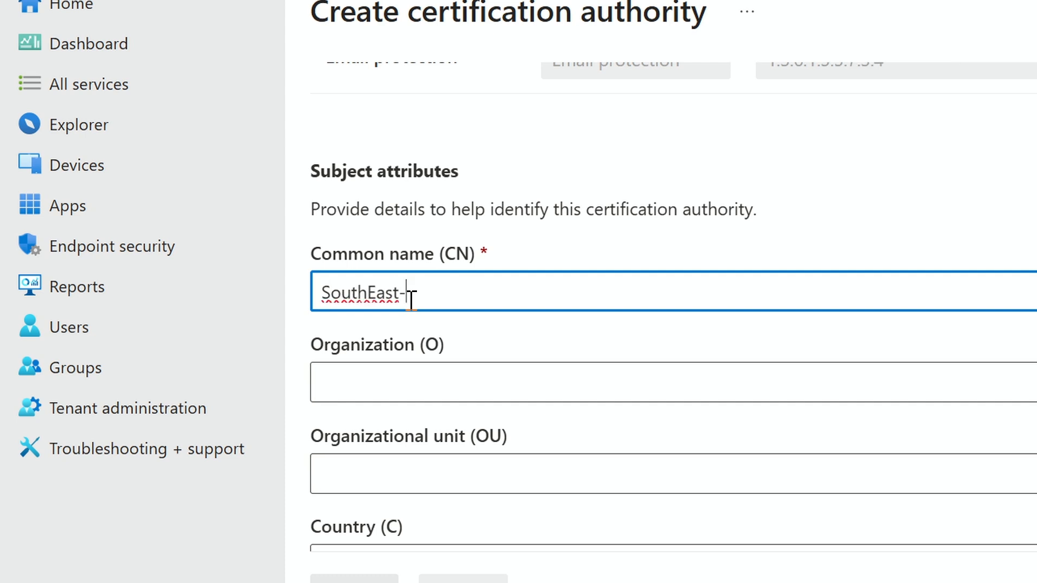
{"action": "type", "text": "US-PKI-1"}
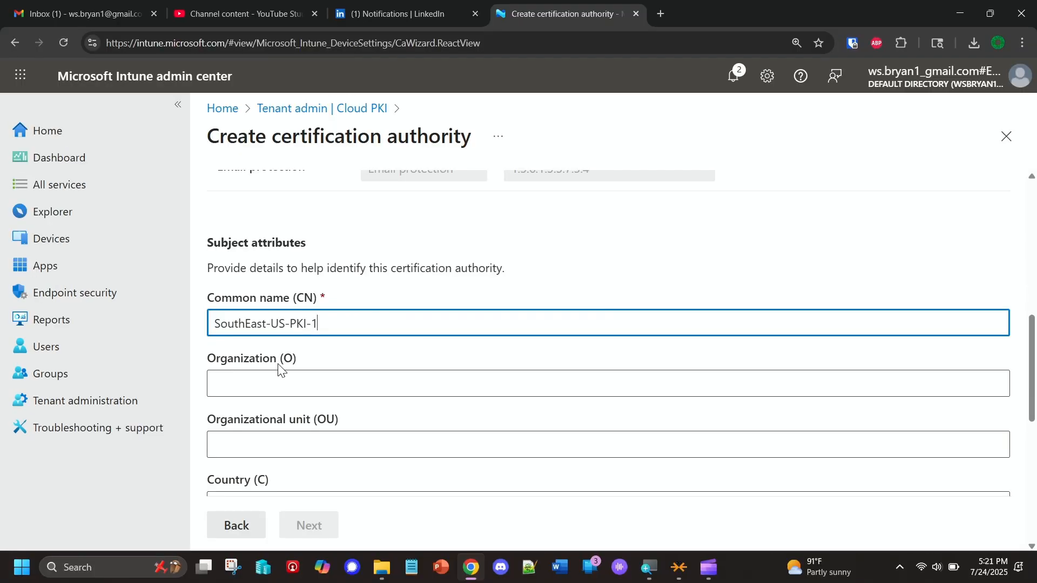
Set the encryption key size and algorithm to RSA-4096 and SHA-512 and continue to the scope tags
{"action": "scroll", "coordinate": [278, 370], "scroll_direction": "down", "scroll_amount": 3}
{"action": "scroll", "coordinate": [262, 352], "scroll_direction": "down", "scroll_amount": 3}
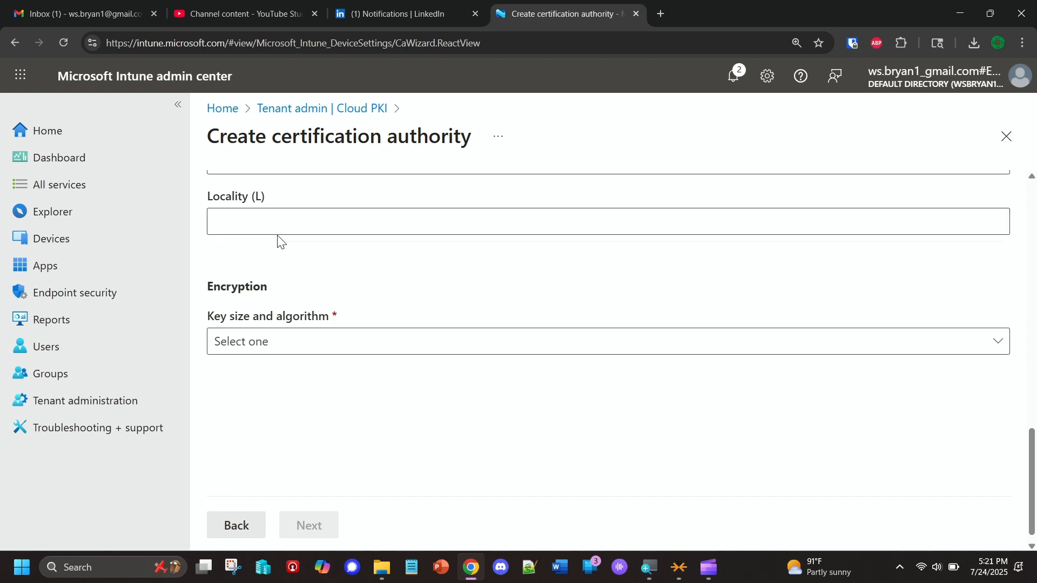
{"action": "left_click", "coordinate": [271, 344]}
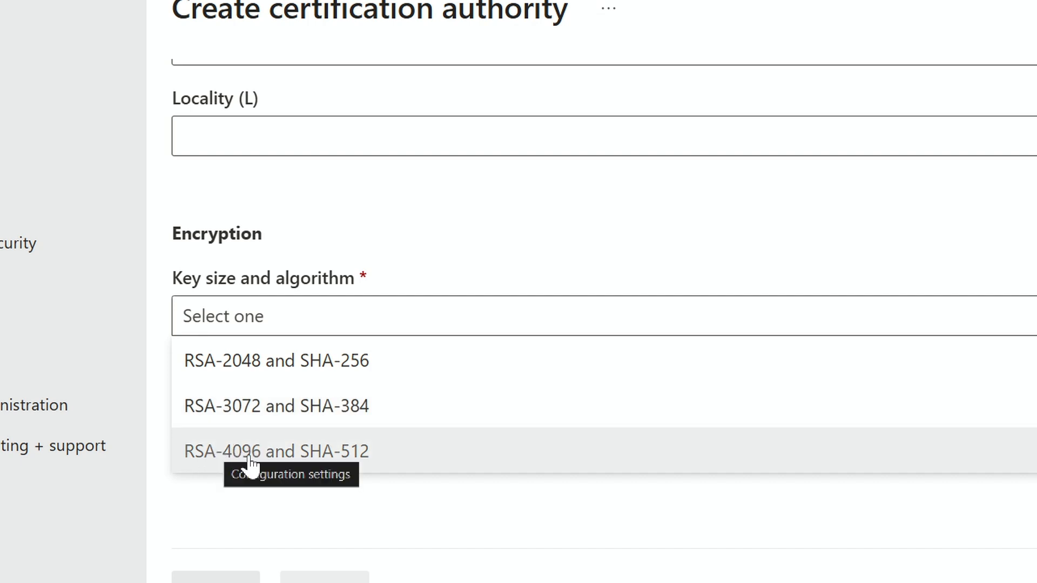
{"action": "left_click", "coordinate": [304, 453]}
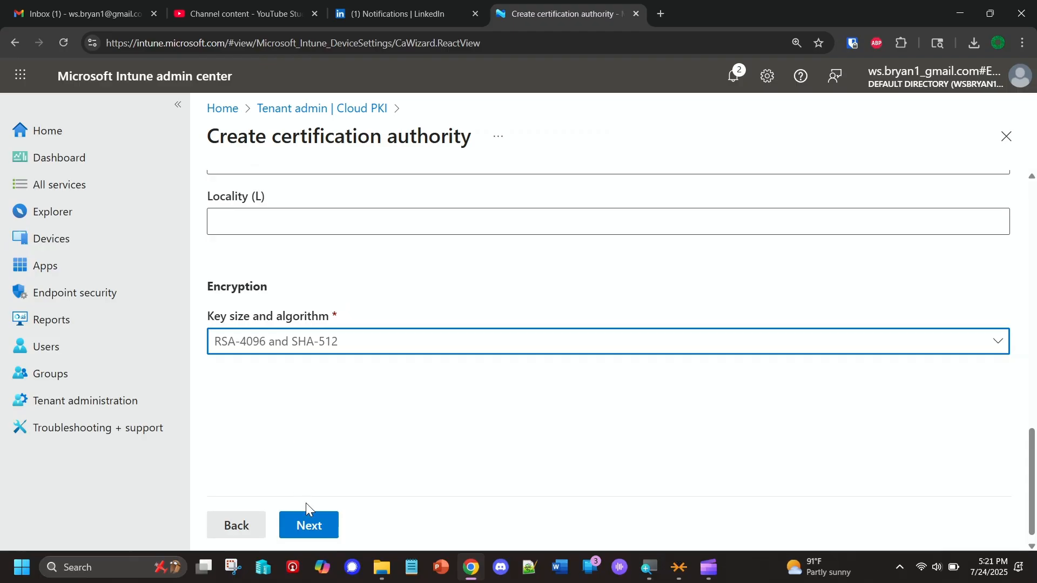
{"action": "left_click", "coordinate": [309, 525]}
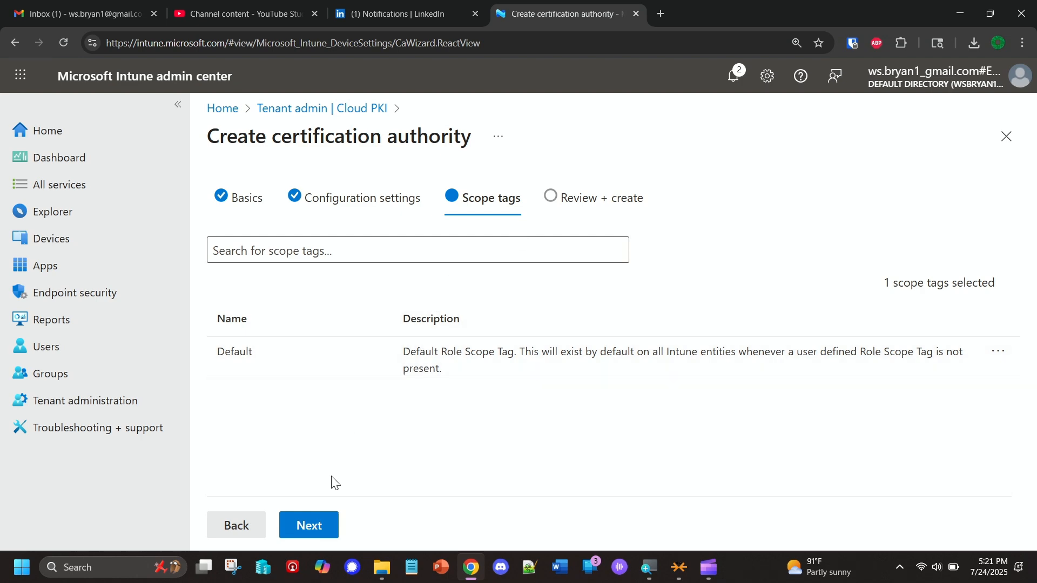
Keep the Default scope tag, review the summary and create the certification authority
{"action": "left_click", "coordinate": [307, 525]}
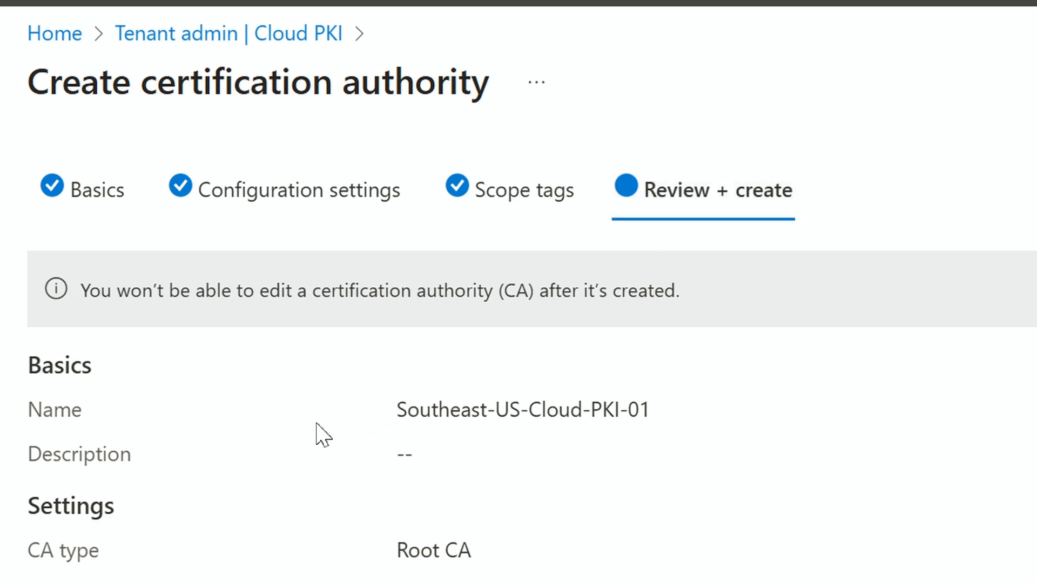
{"action": "scroll", "coordinate": [313, 486], "scroll_direction": "down", "scroll_amount": 2}
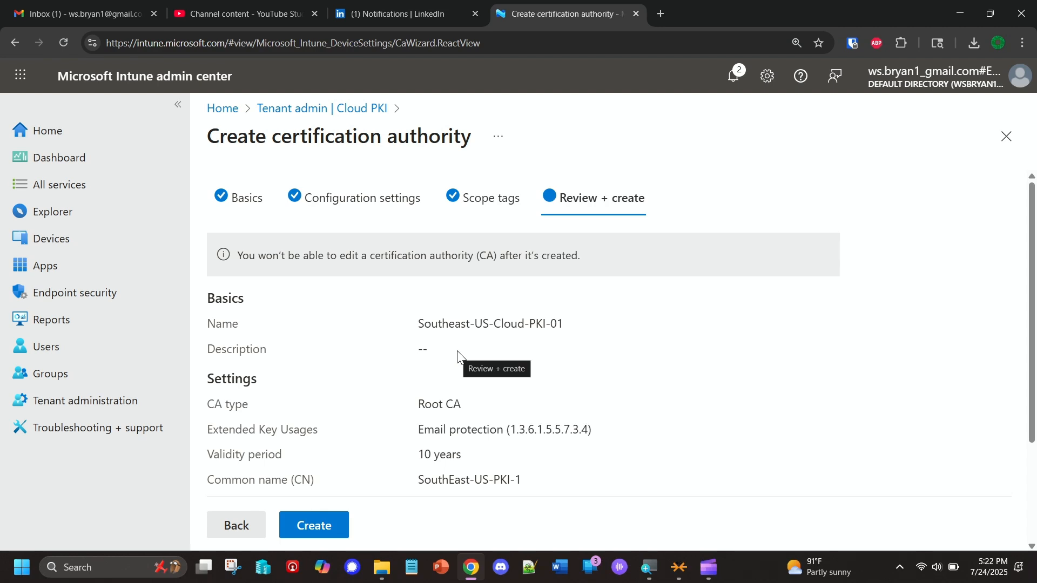
{"action": "left_click", "coordinate": [316, 534]}
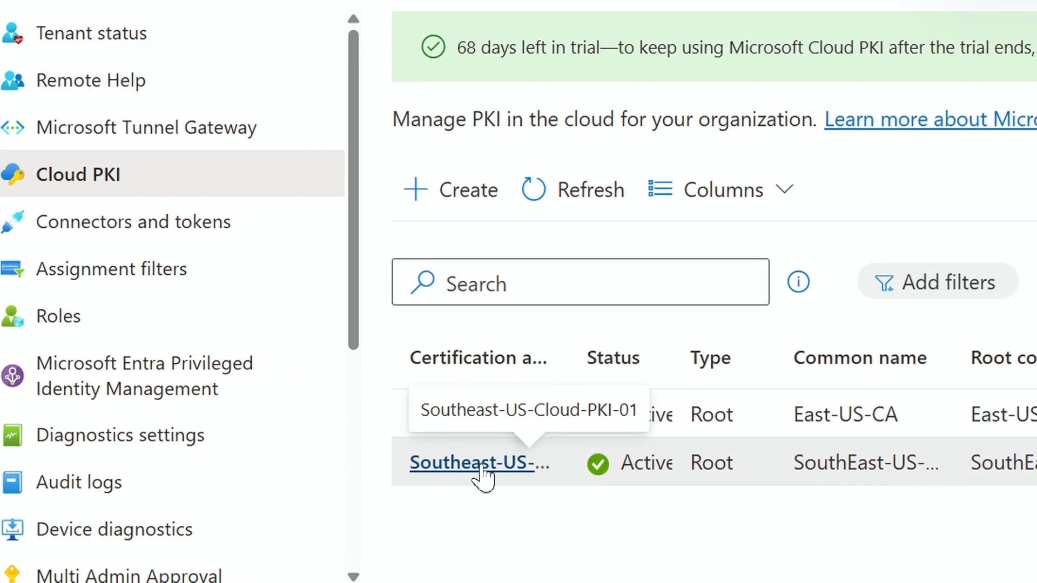
Open the Southeast-US-Cloud-PKI-01 certification authority and examine its properties down to the certificate download option
{"action": "left_click", "coordinate": [480, 463]}
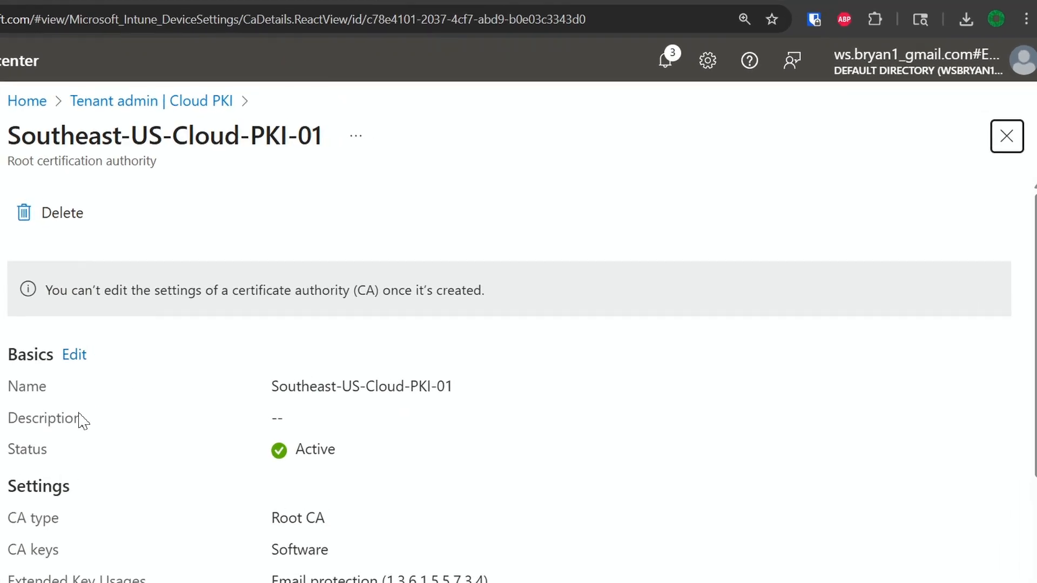
{"action": "scroll", "coordinate": [273, 395], "scroll_direction": "down", "scroll_amount": 5}
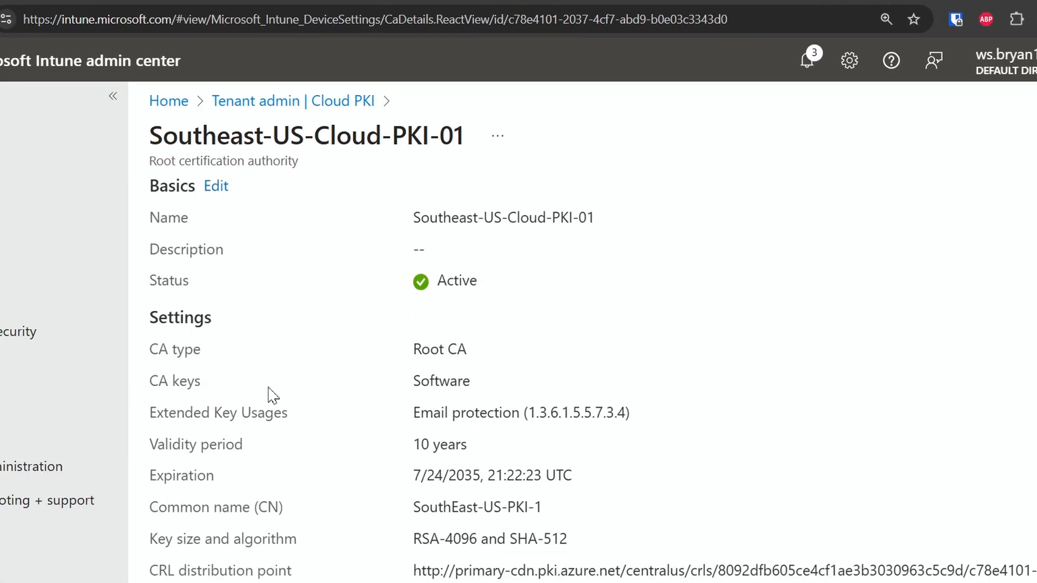
{"action": "scroll", "coordinate": [273, 394], "scroll_direction": "down", "scroll_amount": 1}
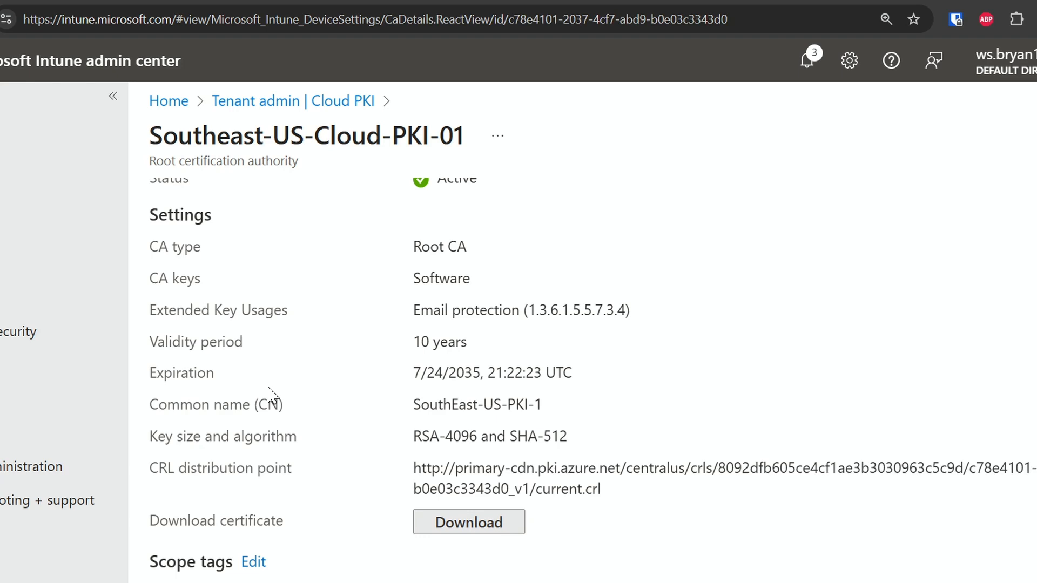